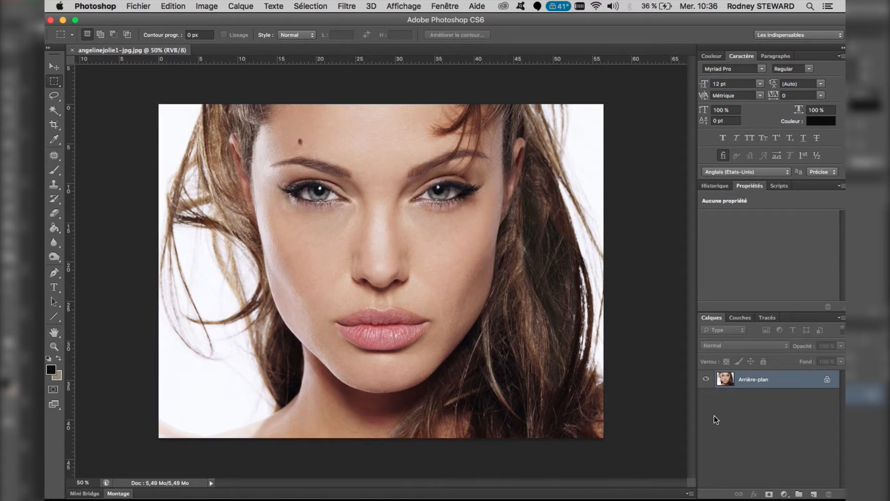
Duplicate the background layer and remove the forehead mole above the left eyebrow with the Patch tool, using nearby clean skin
key(super+j)
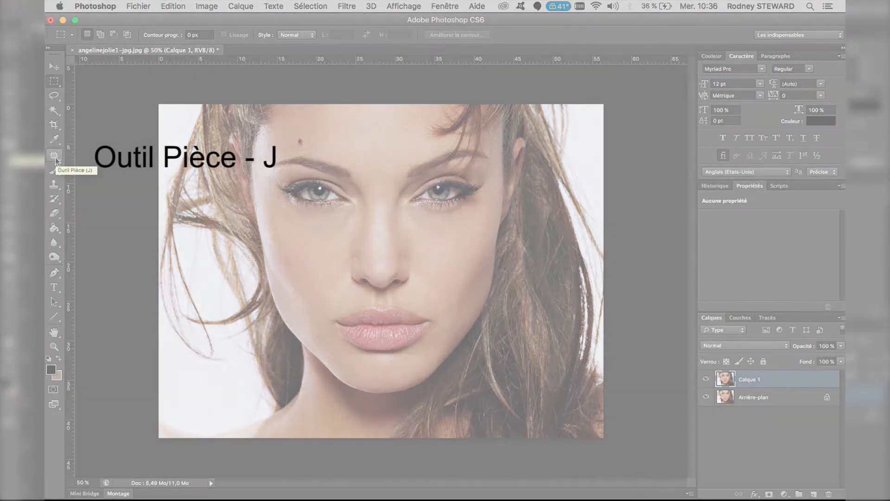
click(55, 157)
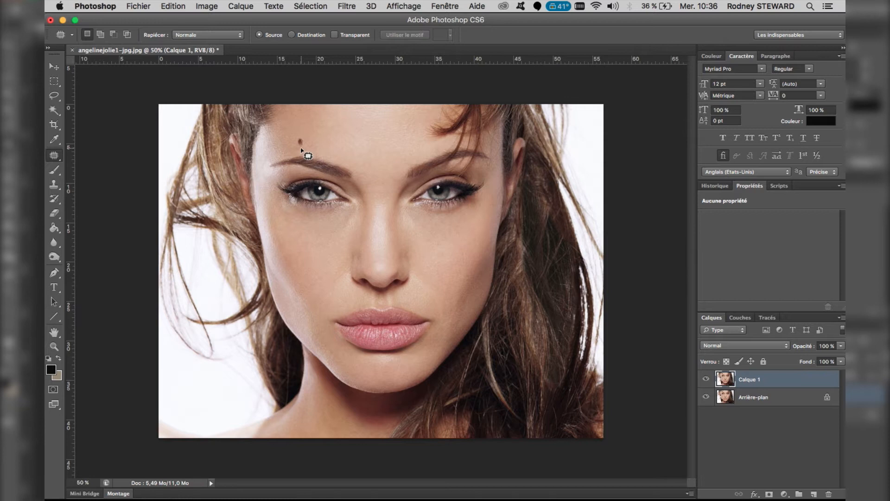
scroll(301, 151, up, 5)
scroll(301, 150, up, 3)
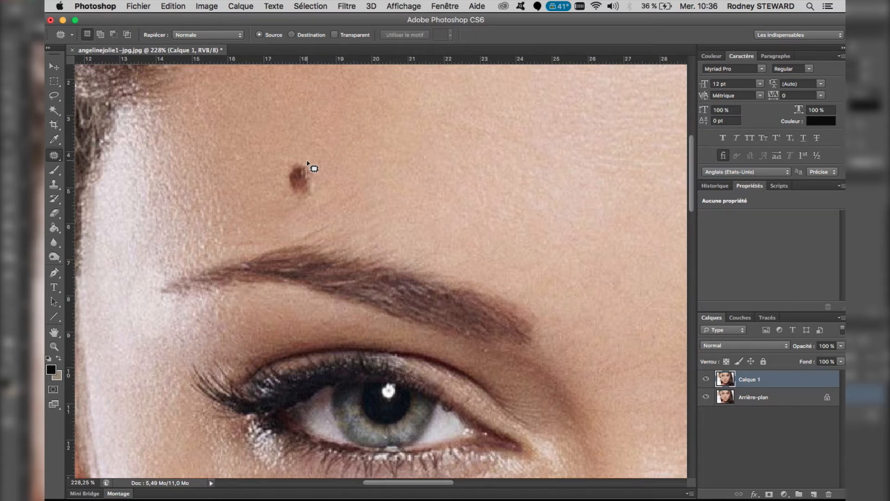
mouse_move(308, 162)
mouse_down()
mouse_move(294, 163)
mouse_move(288, 176)
mouse_move(295, 202)
mouse_move(321, 195)
mouse_move(312, 165)
mouse_move(298, 161)
mouse_move(283, 168)
mouse_move(283, 187)
mouse_move(304, 203)
mouse_move(315, 199)
mouse_move(313, 171)
mouse_move(299, 160)
mouse_up()
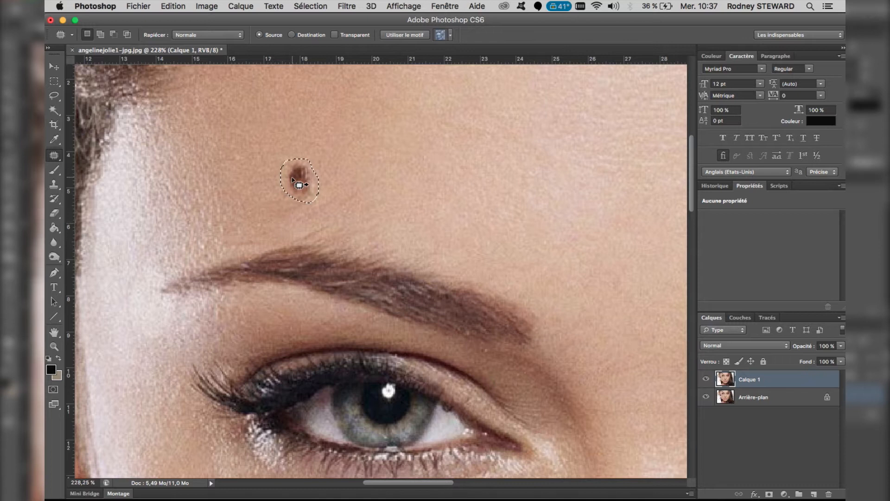
drag(293, 178, 339, 177)
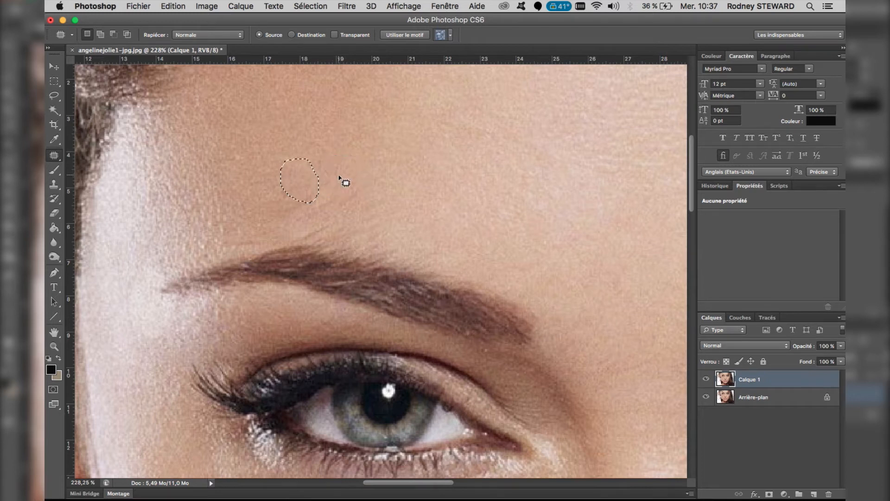
key(super+d)
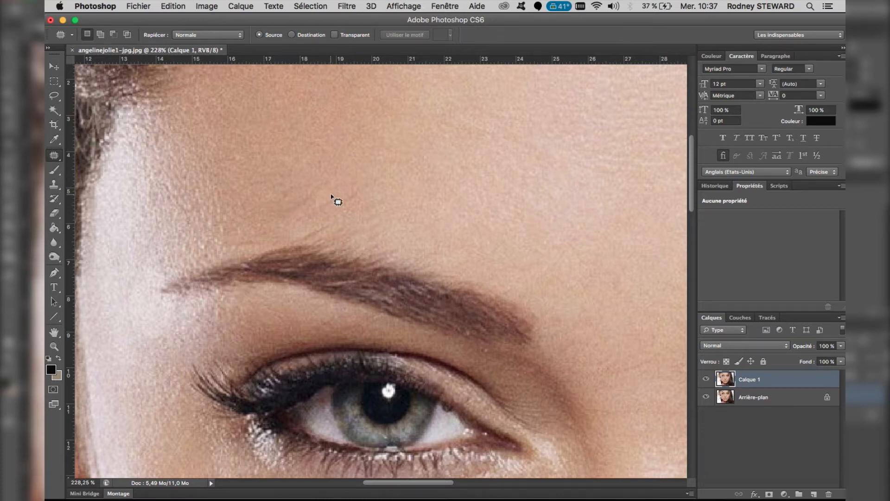
key(super+0)
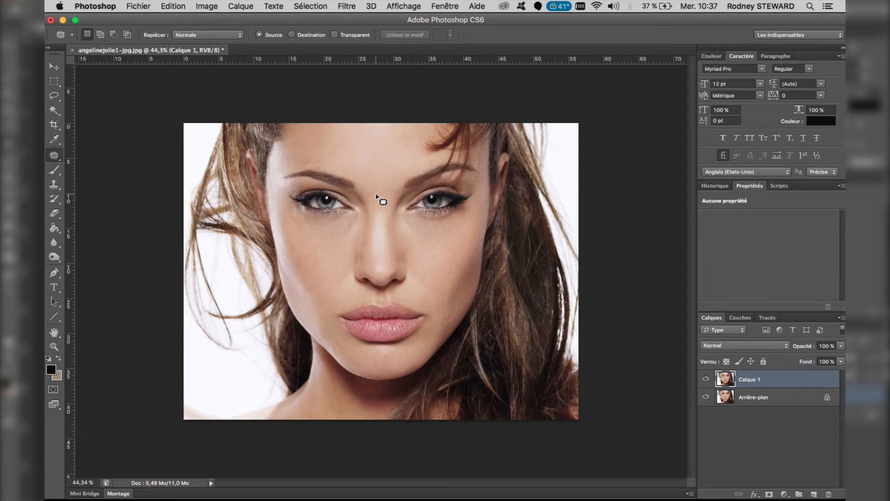
Patch the small spot in the middle of the forehead and clear the selection
scroll(376, 195, up, 3)
scroll(377, 196, up, 2)
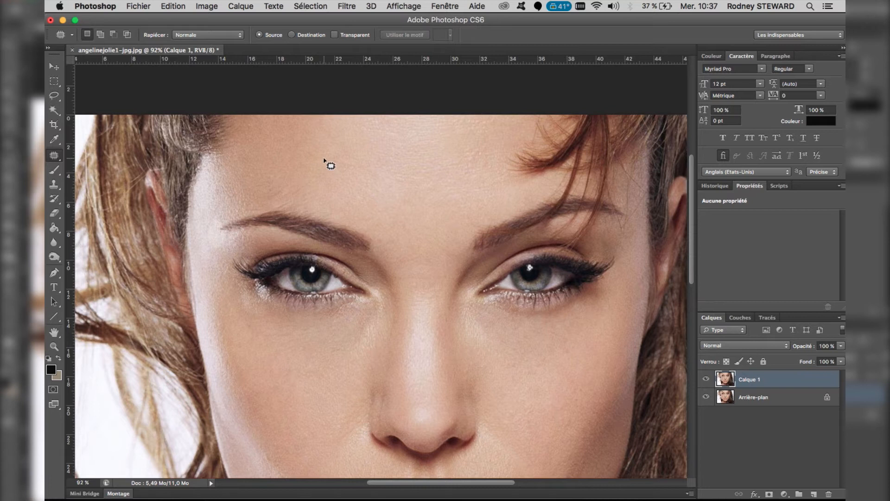
scroll(325, 161, up, 3)
scroll(329, 165, down, 2)
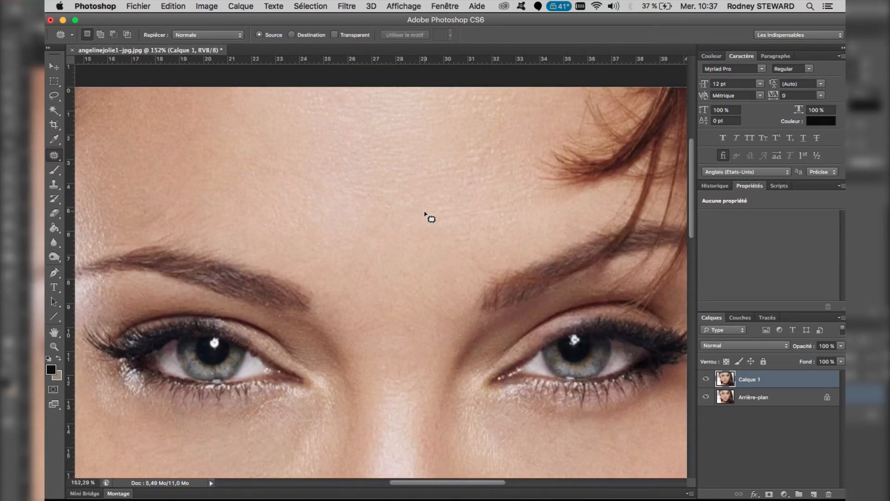
mouse_move(424, 212)
mouse_down()
mouse_move(418, 215)
mouse_move(429, 217)
mouse_up()
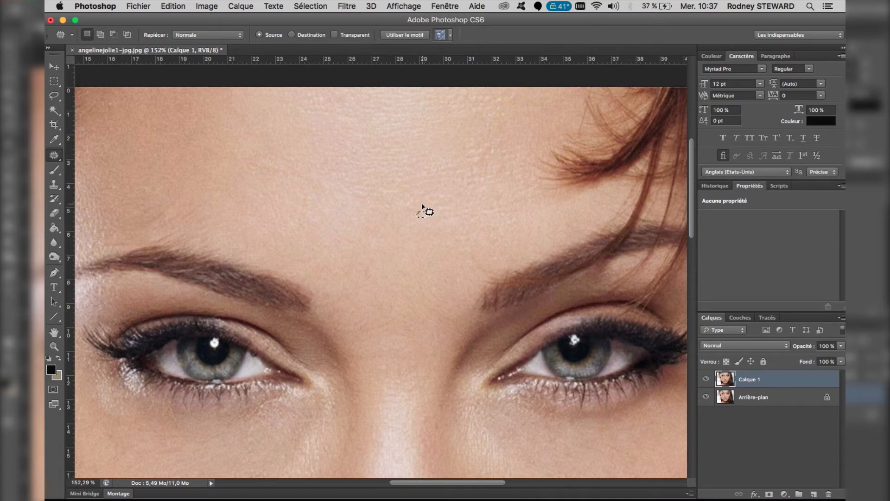
key(alt)
click(422, 205)
Enter Quick Mask mode and paint a first patch of mask on the middle of the forehead with a 42 px brush
scroll(422, 205, down, 5)
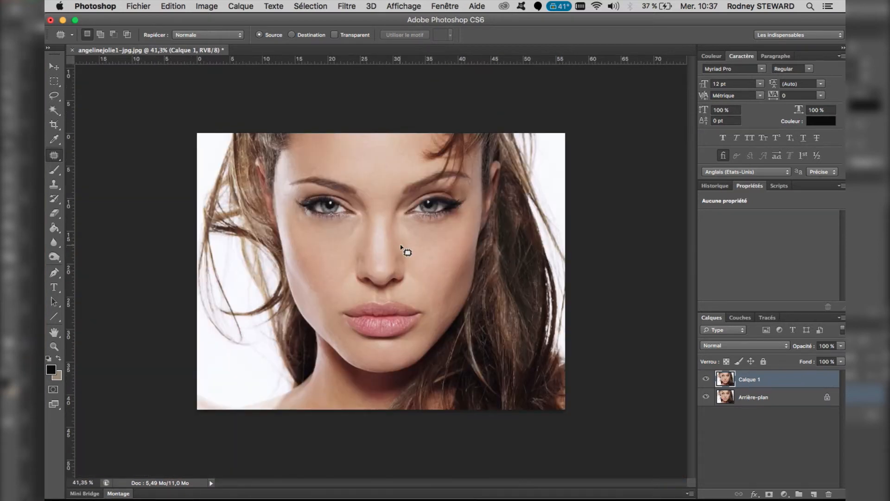
scroll(402, 247, up, 3)
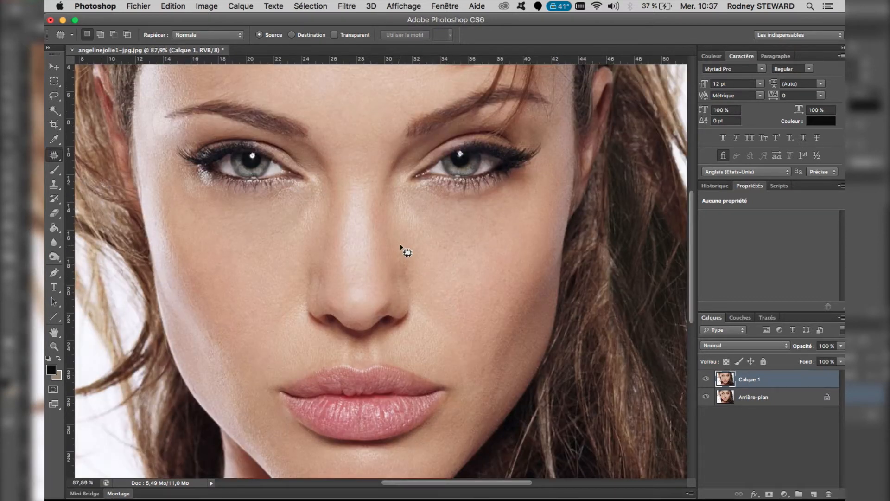
scroll(401, 247, down, 5)
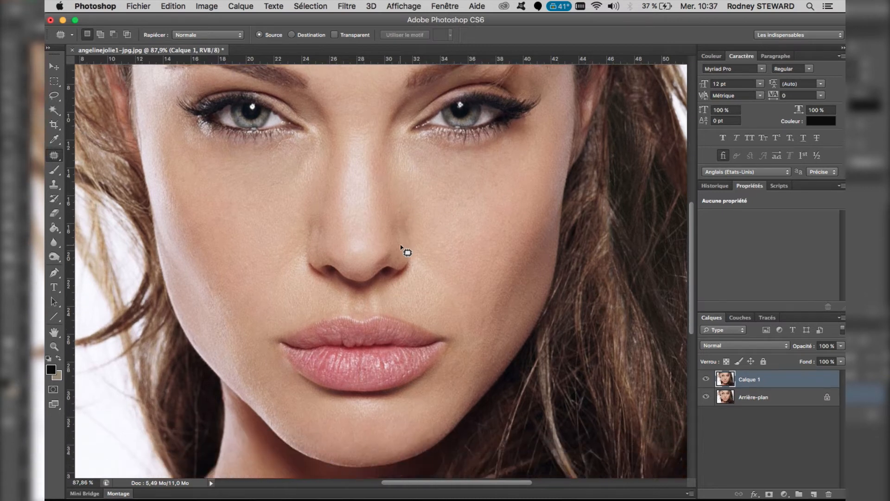
scroll(401, 247, up, 5)
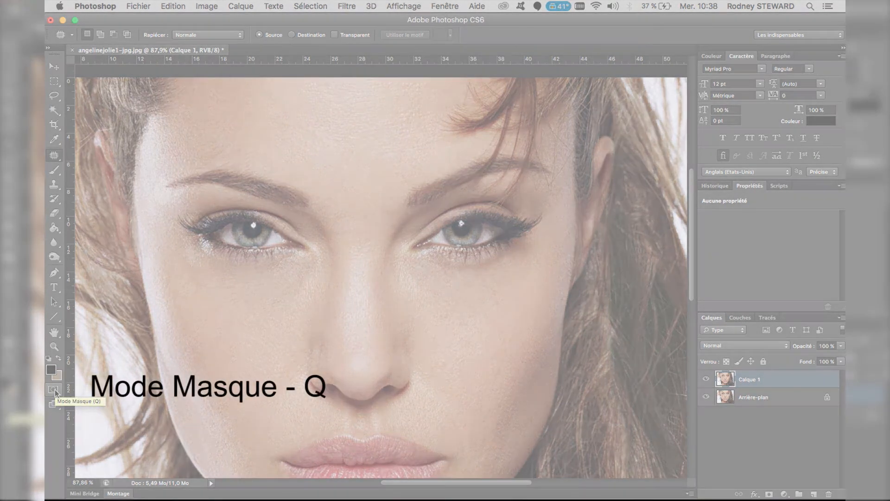
click(54, 390)
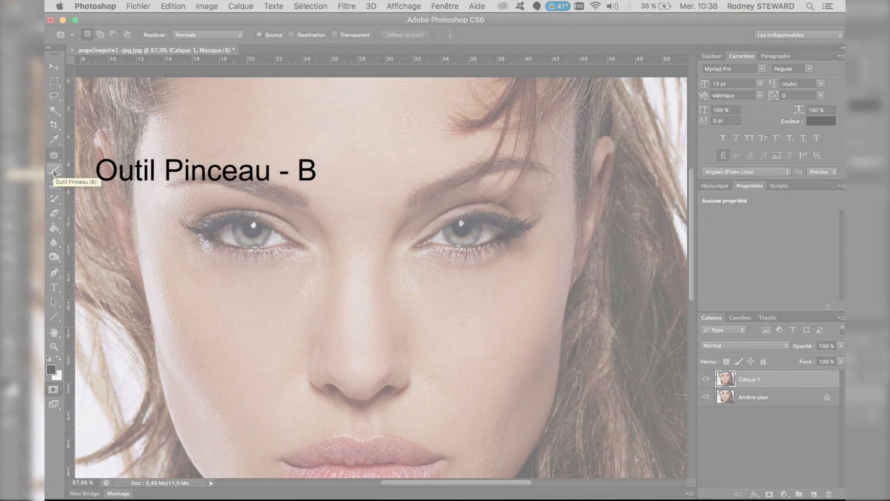
click(54, 172)
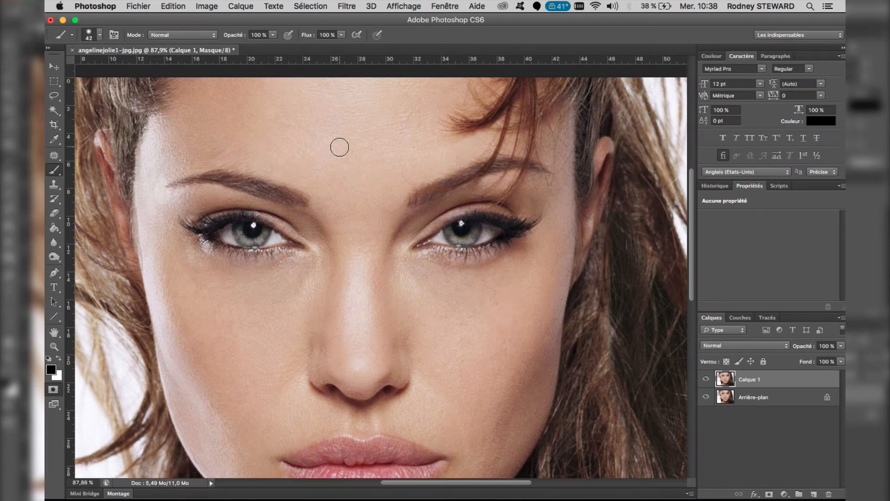
mouse_move(339, 147)
mouse_down()
mouse_move(314, 138)
mouse_move(360, 141)
mouse_up()
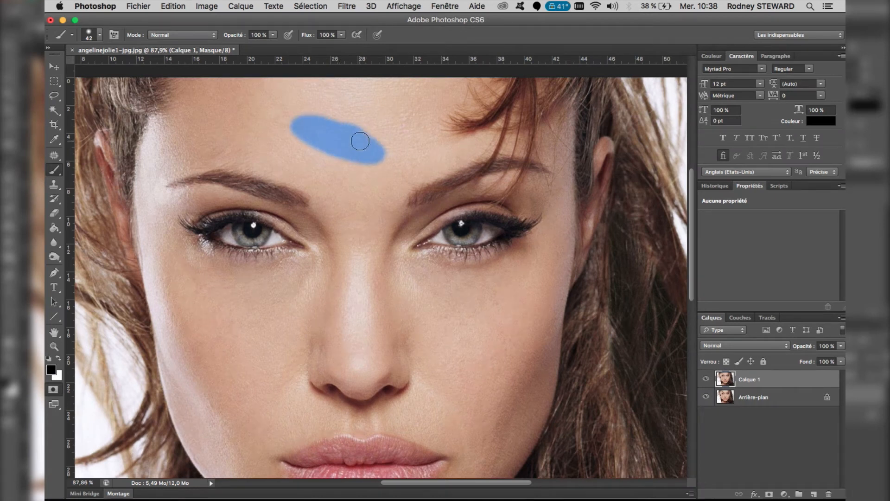
Set the brush to 98 px with 50% hardness and mask the forehead down to between the eyebrows
right_click(360, 141)
mouse_move(416, 168)
mouse_down()
mouse_move(426, 167)
mouse_move(425, 190)
mouse_up()
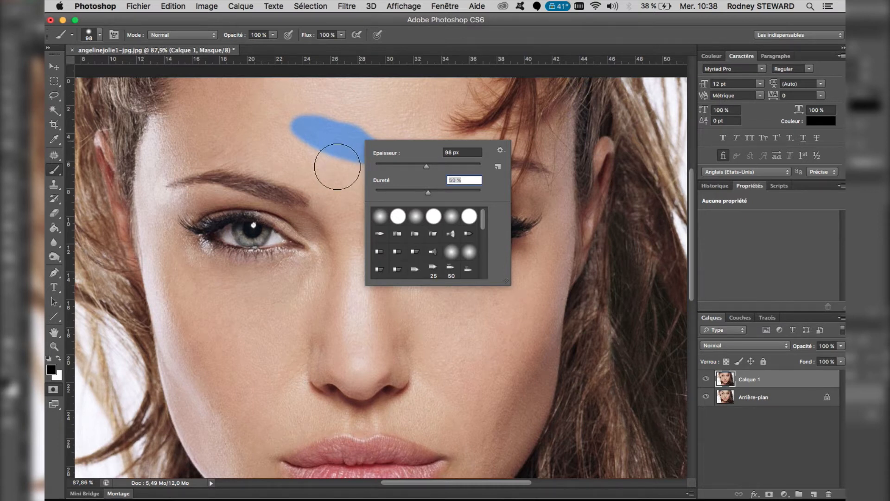
mouse_move(337, 166)
mouse_down()
mouse_move(352, 153)
mouse_move(324, 171)
mouse_move(258, 143)
mouse_move(235, 146)
mouse_move(292, 149)
mouse_move(339, 173)
mouse_up()
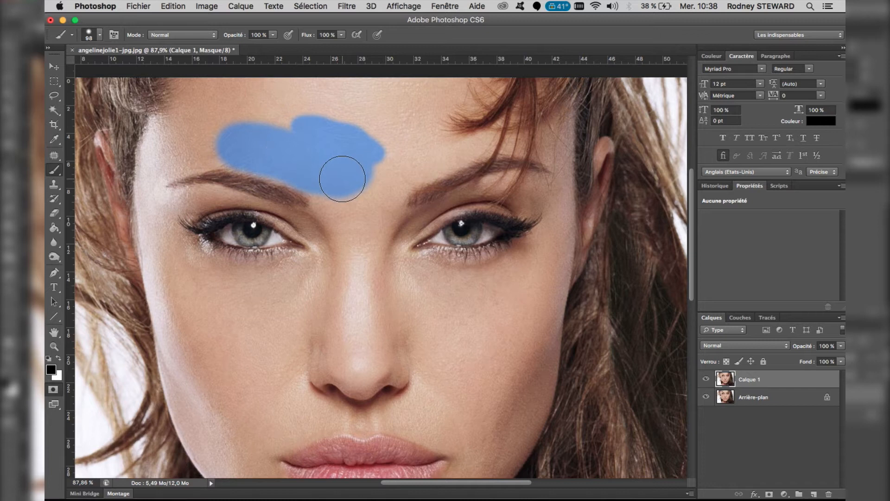
mouse_move(427, 158)
mouse_down()
mouse_move(357, 191)
mouse_move(413, 134)
mouse_move(437, 85)
mouse_move(429, 89)
mouse_move(446, 81)
mouse_move(363, 102)
mouse_move(393, 108)
mouse_move(352, 129)
mouse_move(302, 98)
mouse_move(405, 89)
mouse_move(251, 93)
mouse_move(282, 110)
mouse_move(281, 127)
mouse_move(217, 126)
mouse_move(248, 84)
mouse_move(212, 107)
mouse_move(209, 89)
mouse_move(199, 109)
mouse_move(200, 84)
mouse_move(189, 115)
mouse_move(240, 145)
mouse_move(179, 133)
mouse_up()
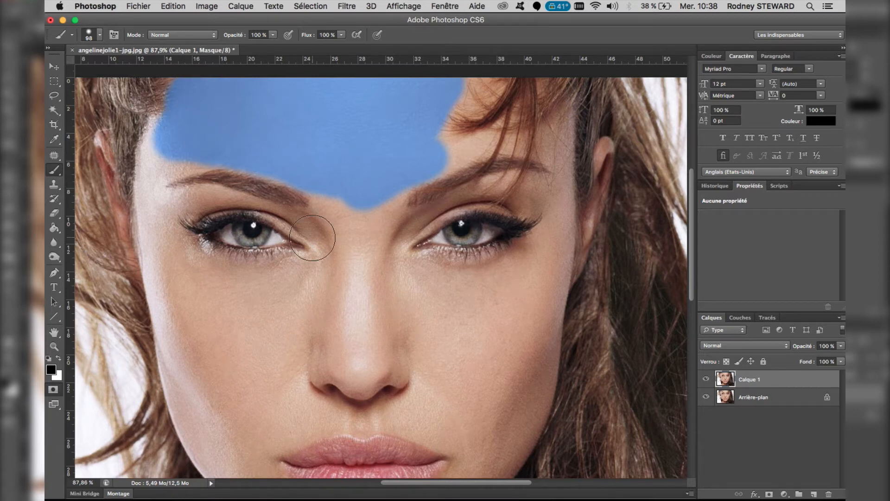
mouse_move(443, 137)
mouse_down()
mouse_move(387, 172)
mouse_move(376, 195)
mouse_move(375, 208)
mouse_move(384, 192)
mouse_move(382, 221)
mouse_move(322, 179)
mouse_move(341, 225)
mouse_up()
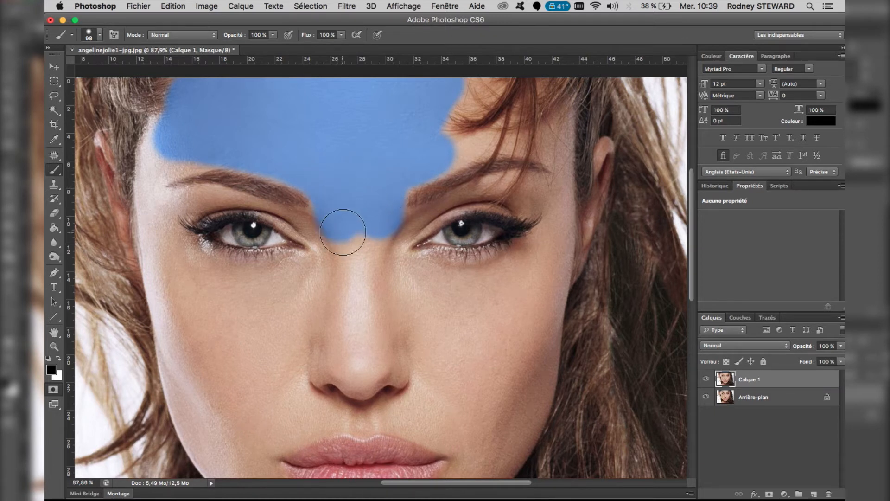
Mask the nose and the skin above the upper lip, reducing the brush to 52 px for the area along the lip
scroll(341, 227, down, 5)
mouse_move(336, 261)
mouse_down()
mouse_move(304, 245)
mouse_move(280, 250)
mouse_move(272, 276)
mouse_move(285, 297)
mouse_move(337, 298)
mouse_up()
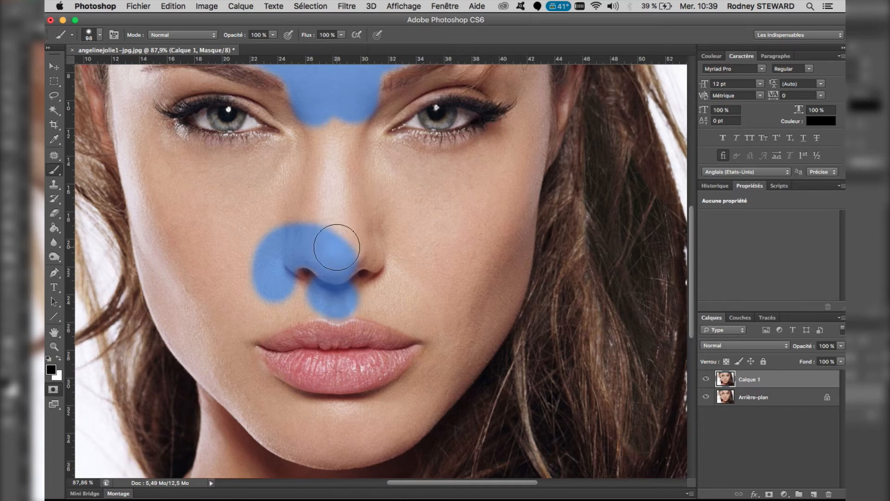
mouse_move(342, 252)
mouse_down()
mouse_move(374, 245)
mouse_move(398, 257)
mouse_move(404, 280)
mouse_move(392, 294)
mouse_move(439, 318)
mouse_move(382, 299)
mouse_move(260, 305)
mouse_move(278, 294)
mouse_up()
right_click(291, 299)
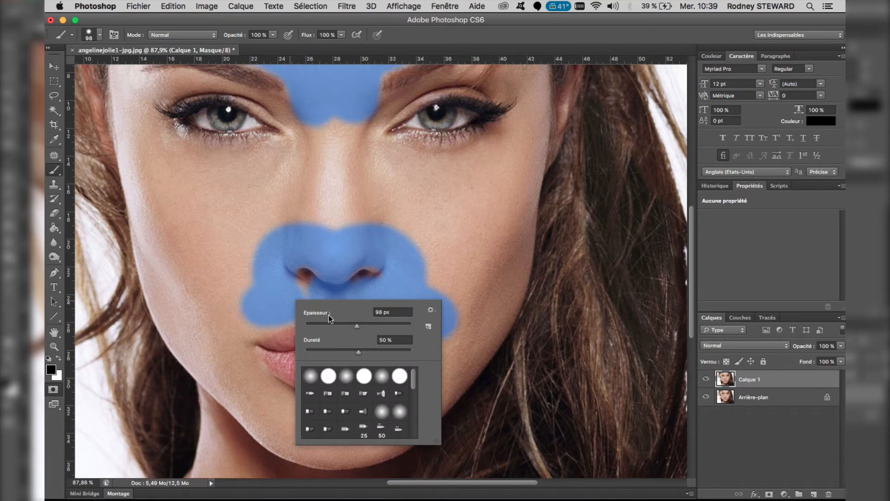
drag(332, 320, 332, 323)
mouse_move(282, 303)
mouse_down()
mouse_move(329, 303)
mouse_move(290, 307)
mouse_move(309, 299)
mouse_move(281, 295)
mouse_move(312, 295)
mouse_move(291, 294)
mouse_move(334, 310)
mouse_move(375, 305)
mouse_up()
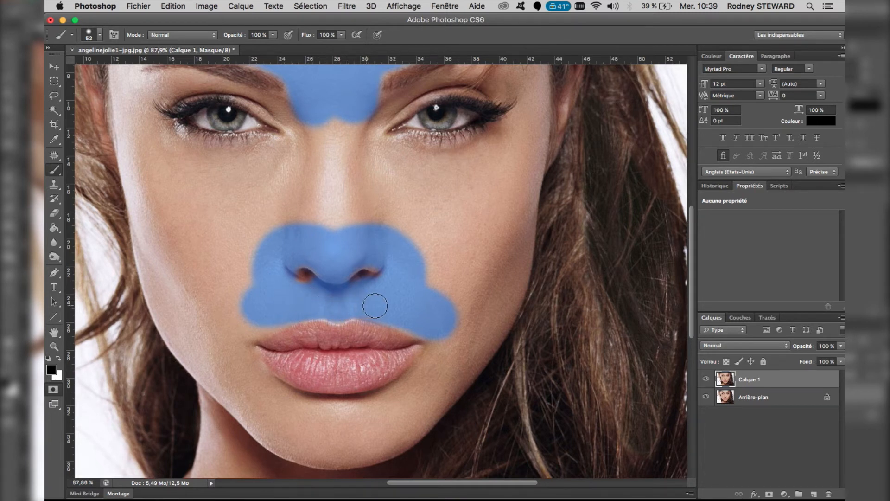
Enlarge the brush and mask the nose bridge, the cheeks and the chin
right_click(448, 293)
drag(493, 317, 510, 317)
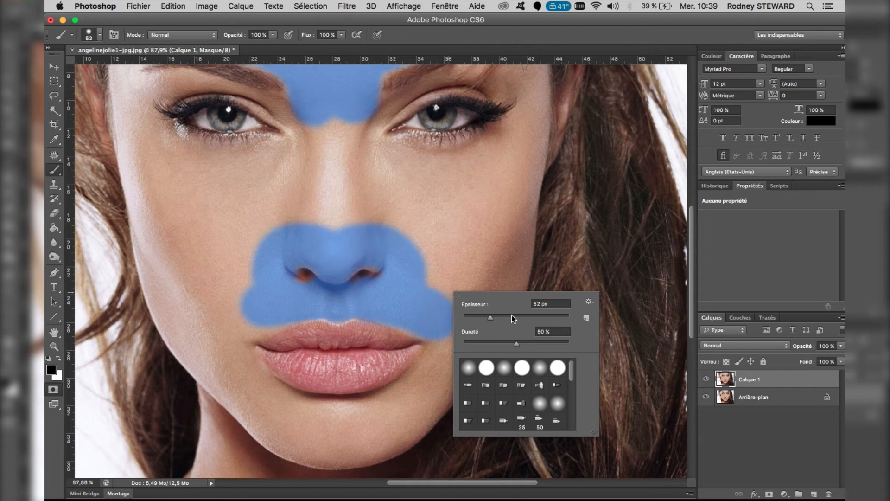
mouse_move(468, 238)
mouse_down()
mouse_move(441, 207)
mouse_move(385, 174)
mouse_move(445, 169)
mouse_move(386, 150)
mouse_move(450, 160)
mouse_move(485, 149)
mouse_move(440, 160)
mouse_move(377, 153)
mouse_move(343, 128)
mouse_move(365, 152)
mouse_move(329, 132)
mouse_move(245, 163)
mouse_move(258, 313)
mouse_move(175, 189)
mouse_move(211, 343)
mouse_move(178, 291)
mouse_move(288, 435)
mouse_move(186, 342)
mouse_move(160, 243)
mouse_move(294, 438)
mouse_move(411, 406)
mouse_move(260, 403)
mouse_move(362, 421)
mouse_move(305, 424)
mouse_up()
Reduce the brush to 46 px and extend the mask over remaining cheek skin and up the left face edge to the temple
right_click(305, 424)
drag(252, 316, 246, 316)
scroll(278, 344, up, 4)
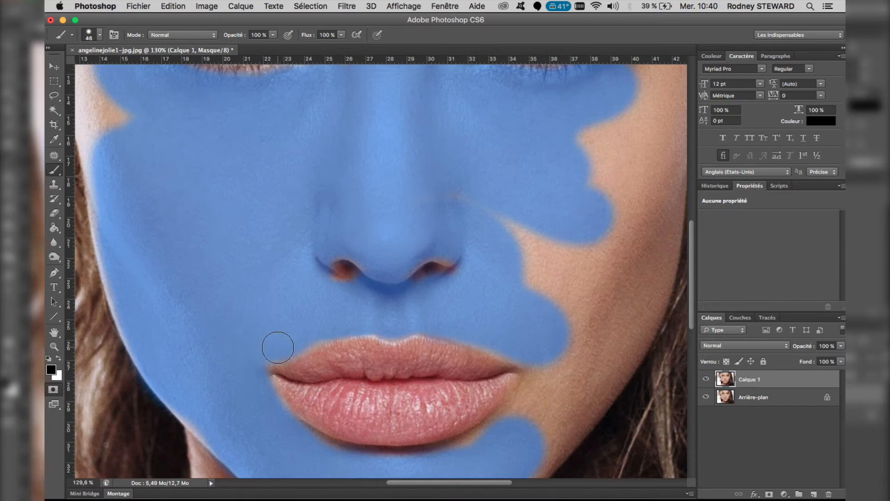
mouse_move(546, 296)
mouse_down()
mouse_move(510, 252)
mouse_move(555, 282)
mouse_up()
scroll(421, 245, up, 3)
scroll(421, 245, left, 5)
mouse_move(243, 205)
mouse_down()
mouse_move(222, 278)
mouse_move(197, 187)
mouse_up()
scroll(196, 187, up, 5)
mouse_move(282, 195)
mouse_down()
mouse_move(246, 198)
mouse_move(187, 235)
mouse_move(182, 181)
mouse_move(193, 91)
mouse_up()
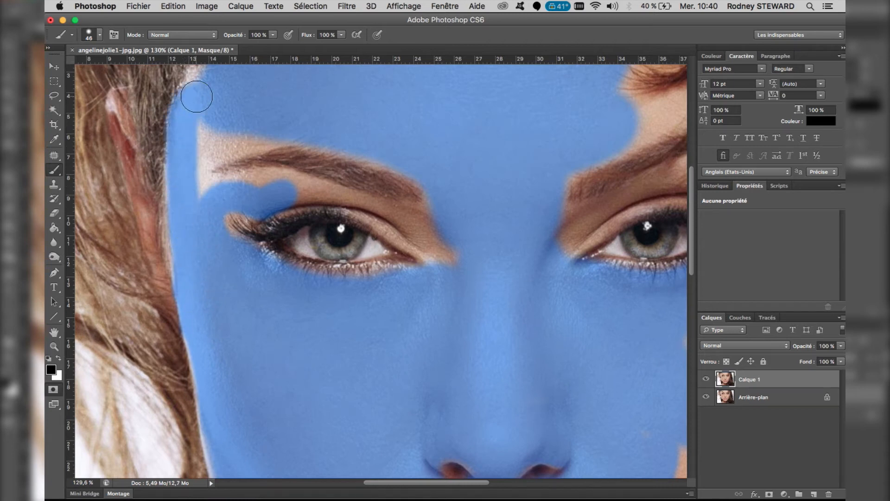
Mask the skin around the left eyebrow and on the left upper eyelid
scroll(188, 139, down, 5)
scroll(153, 198, up, 5)
scroll(152, 199, right, 1)
mouse_move(251, 179)
mouse_down()
mouse_move(169, 186)
mouse_move(226, 133)
mouse_move(176, 124)
mouse_up()
mouse_move(415, 246)
mouse_down()
mouse_move(345, 207)
mouse_move(260, 178)
mouse_move(310, 216)
mouse_up()
Extend the mask over the unpainted skin of the right cheek, adjusting the brush size as needed
scroll(311, 215, right, 3)
scroll(283, 211, right, 5)
mouse_move(475, 258)
mouse_down()
mouse_move(509, 241)
mouse_move(533, 326)
mouse_up()
scroll(533, 325, down, 10)
scroll(533, 324, right, 2)
right_click(407, 233)
drag(429, 256, 441, 256)
mouse_move(434, 178)
mouse_down()
mouse_move(402, 196)
mouse_move(401, 304)
mouse_up()
Mask the lower right cheek and the jawline beside the mouth, using a 76 px brush for the jaw
scroll(401, 278, up, 3)
drag(427, 143, 381, 163)
right_click(388, 160)
drag(456, 213, 483, 212)
scroll(394, 280, down, 8)
right_click(343, 171)
drag(416, 197, 411, 196)
drag(333, 255, 260, 343)
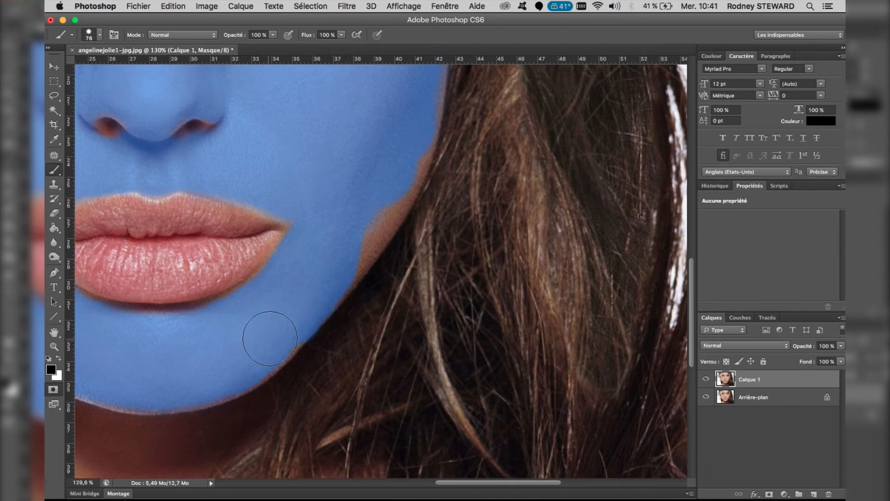
drag(372, 218, 326, 272)
Mask the right temple and the skin beside the outer corner of the right eye
scroll(322, 233, up, 7)
scroll(322, 233, right, 4)
scroll(322, 233, up, 7)
mouse_move(344, 185)
mouse_down()
mouse_move(343, 153)
mouse_move(313, 134)
mouse_move(294, 160)
mouse_up()
Mask the right upper eyelid, the skin around the right eyebrow and the forehead skin around the hair strands
right_click(247, 136)
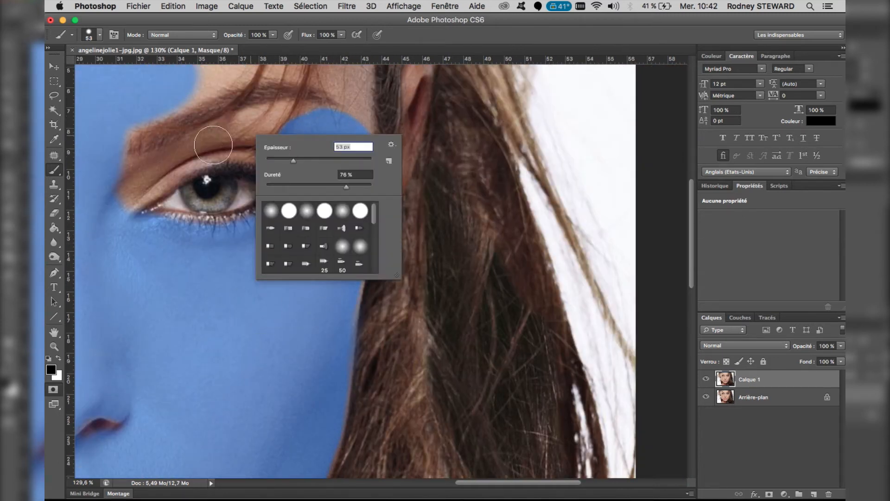
drag(213, 145, 127, 190)
mouse_move(241, 145)
mouse_down()
mouse_move(261, 123)
mouse_move(285, 145)
mouse_move(285, 123)
mouse_up()
scroll(286, 123, up, 5)
scroll(285, 123, right, 1)
drag(217, 150, 169, 168)
mouse_move(340, 214)
mouse_down()
mouse_move(344, 190)
mouse_move(325, 129)
mouse_up()
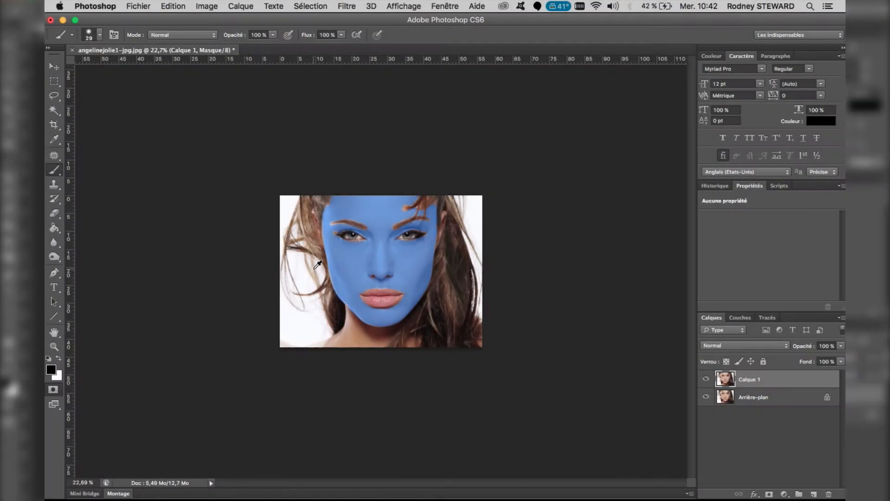
Exit Quick Mask mode to turn the painted facial skin into a selection
scroll(314, 269, up, 3)
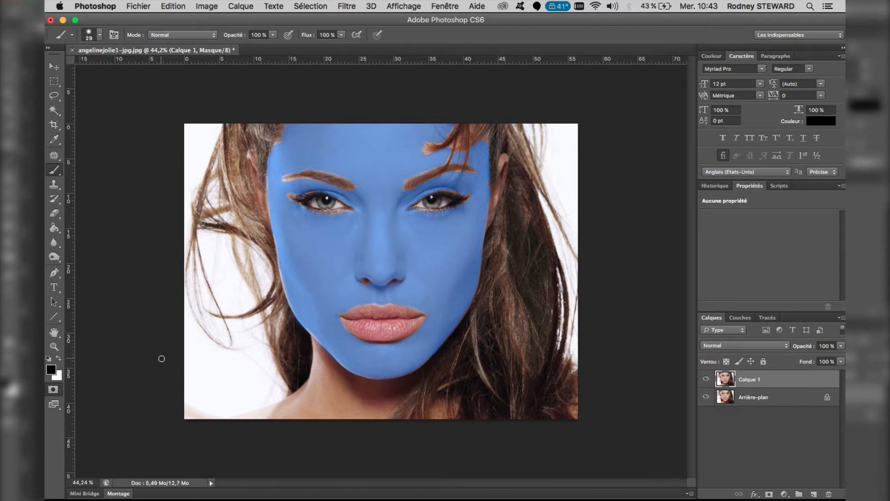
click(53, 394)
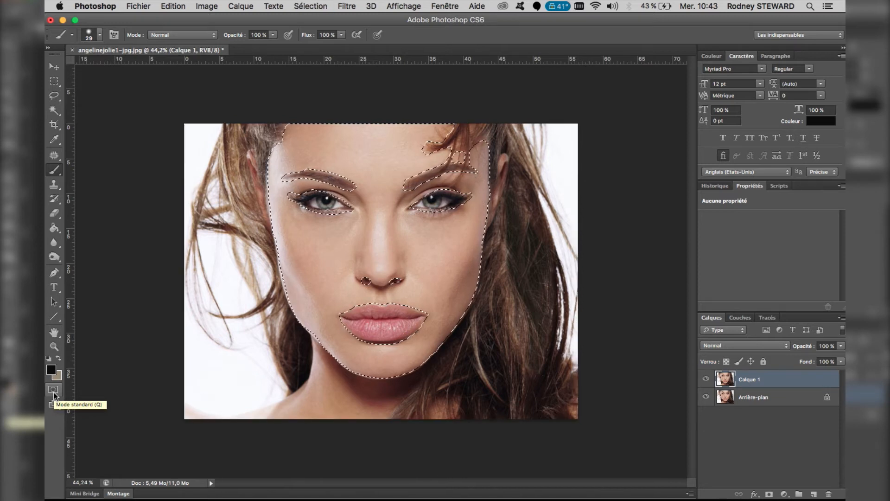
key(super+i)
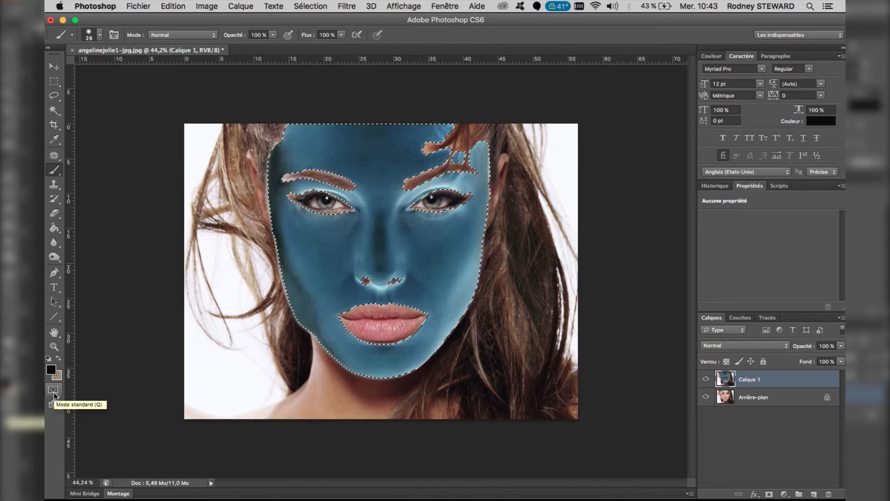
key(super+z)
key(super+shift+i)
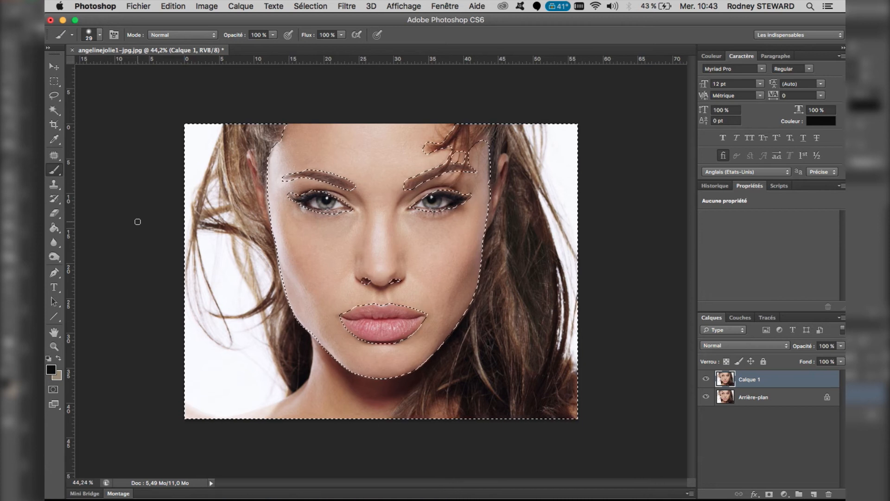
key(super+shift+i)
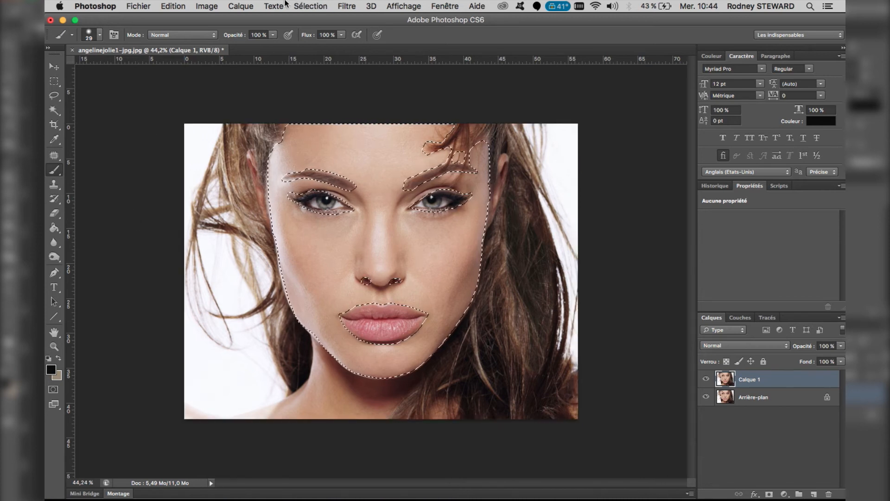
Invert the selection to target the facial skin and copy it from Calque 1 onto a new layer
click(308, 3)
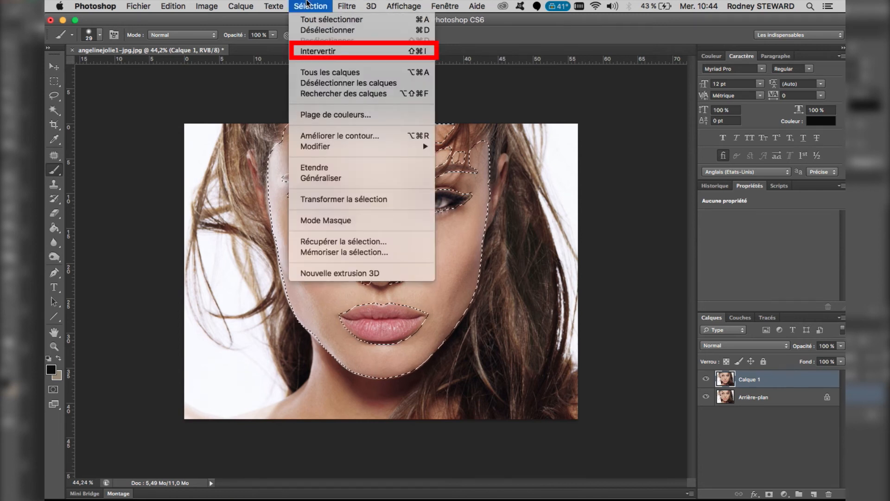
click(319, 52)
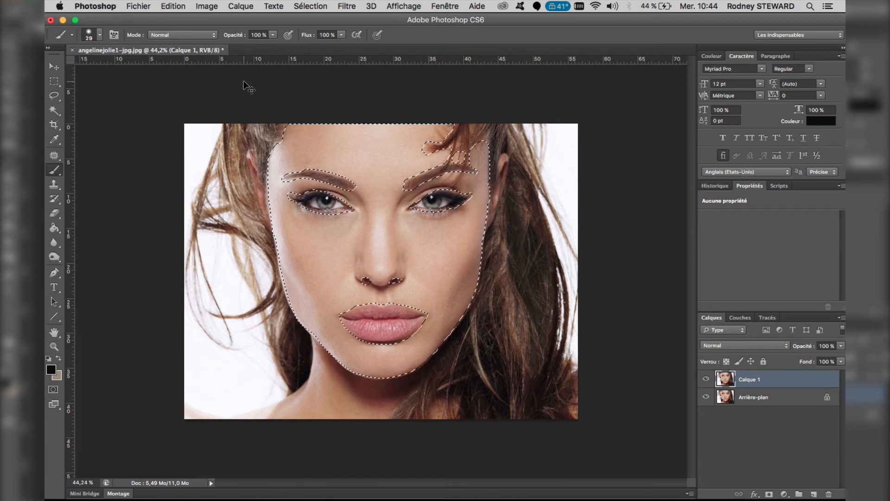
key(super+j)
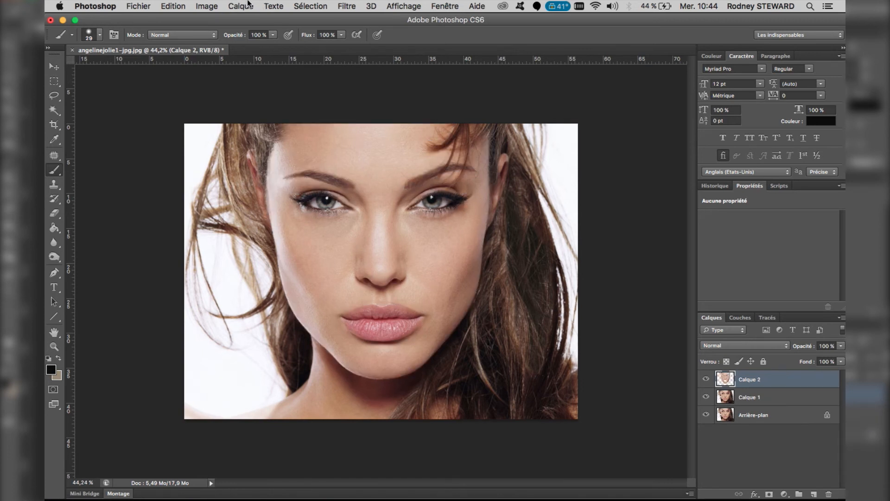
click(241, 6)
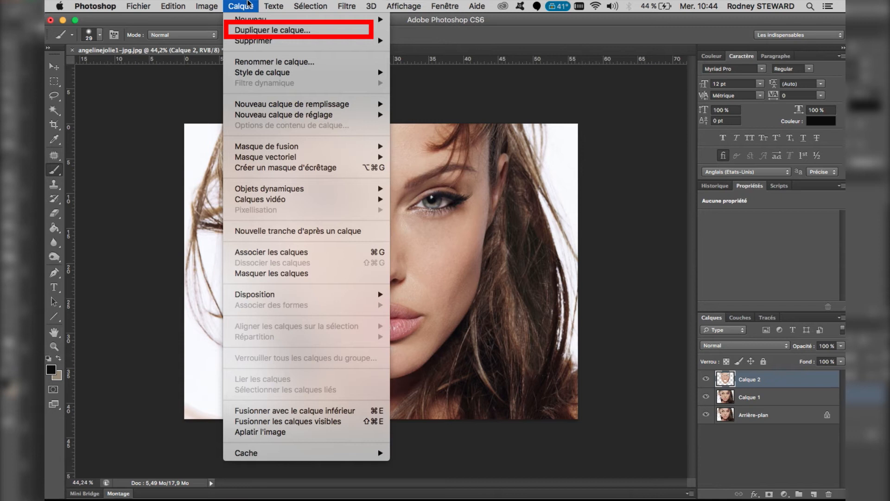
click(248, 4)
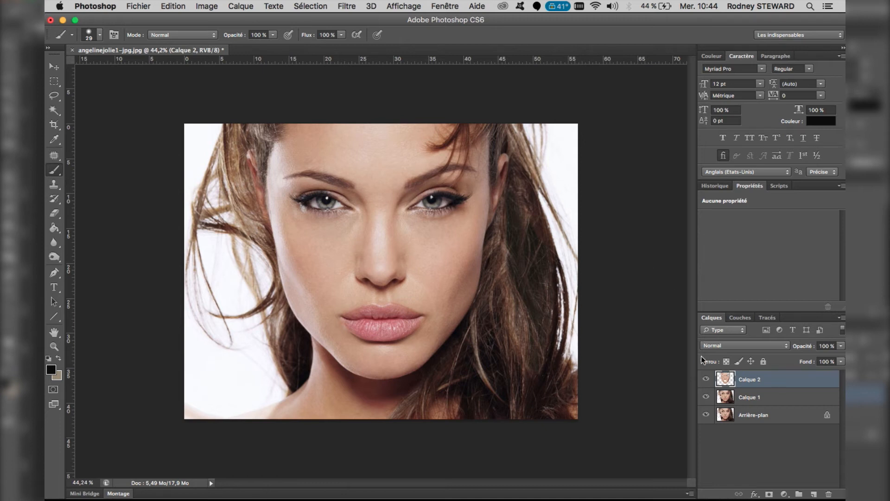
Inspect the isolated skin layer by temporarily hiding Calque 1 and Arrière-plan, and restore the visibility of both layers
click(706, 397)
click(706, 415)
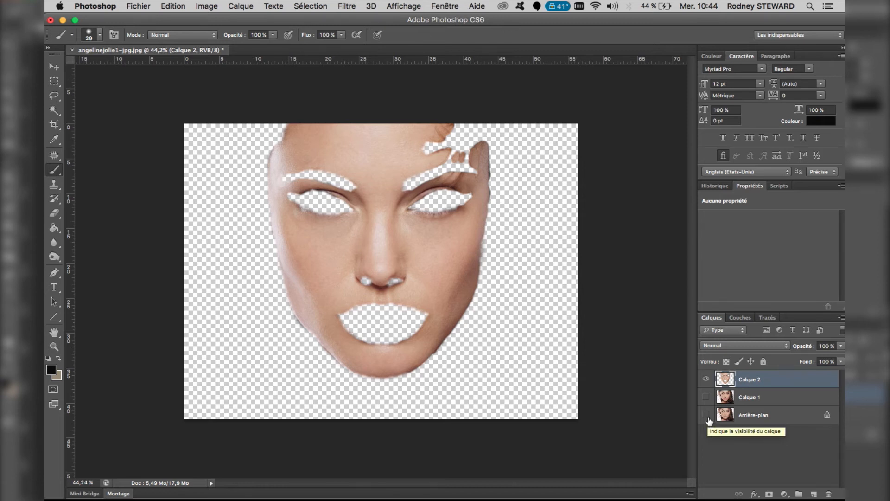
click(705, 414)
click(706, 398)
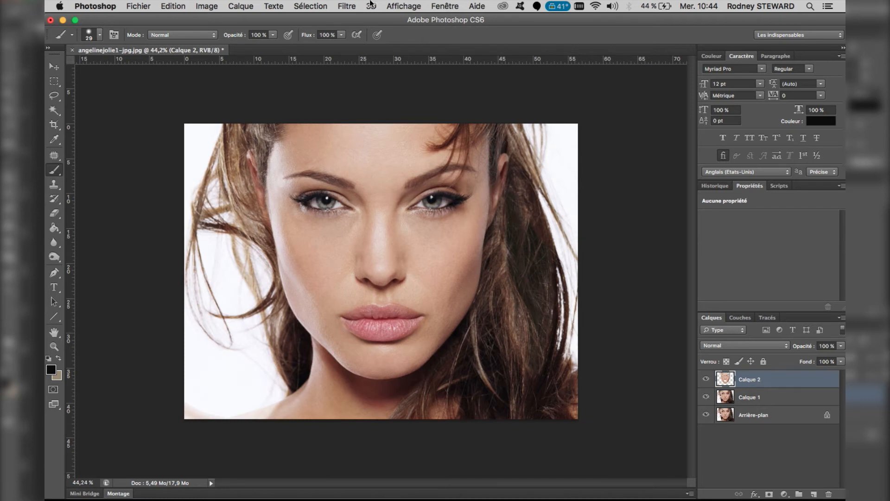
Apply the Antipoussière noise filter to Calque 2 with a radius of 83 pixels and a threshold of 0 levels
click(353, 5)
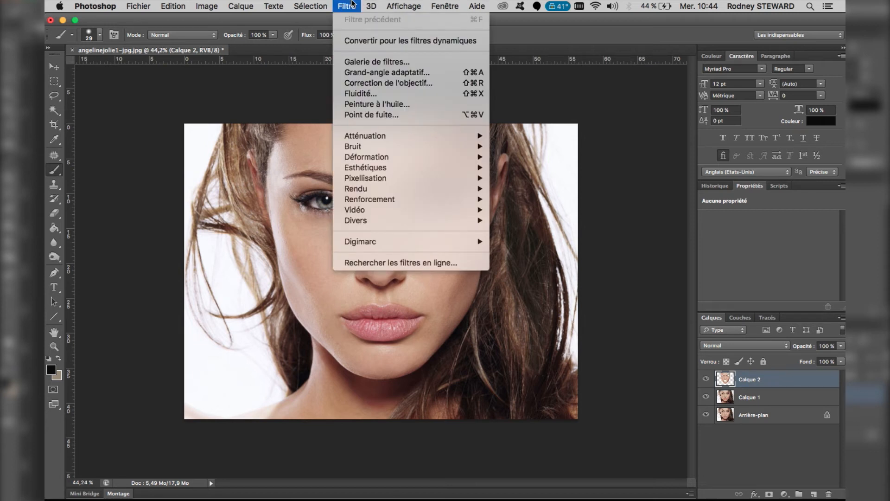
mouse_move(379, 147)
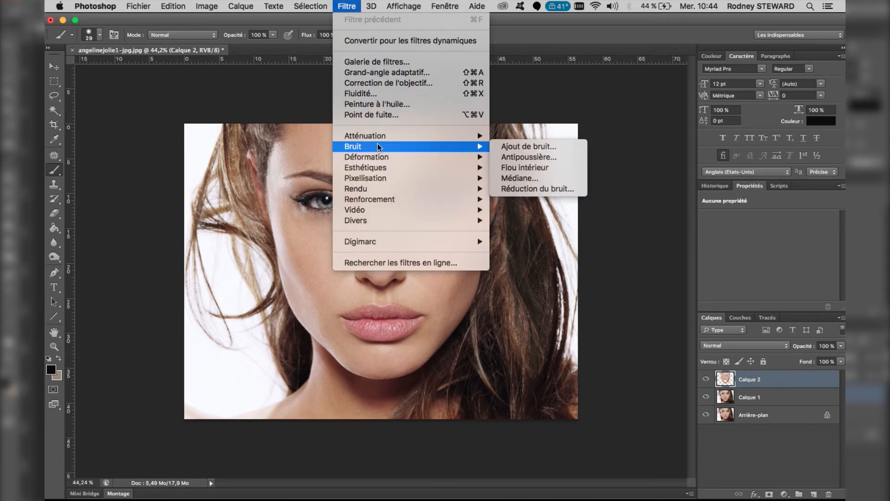
click(516, 157)
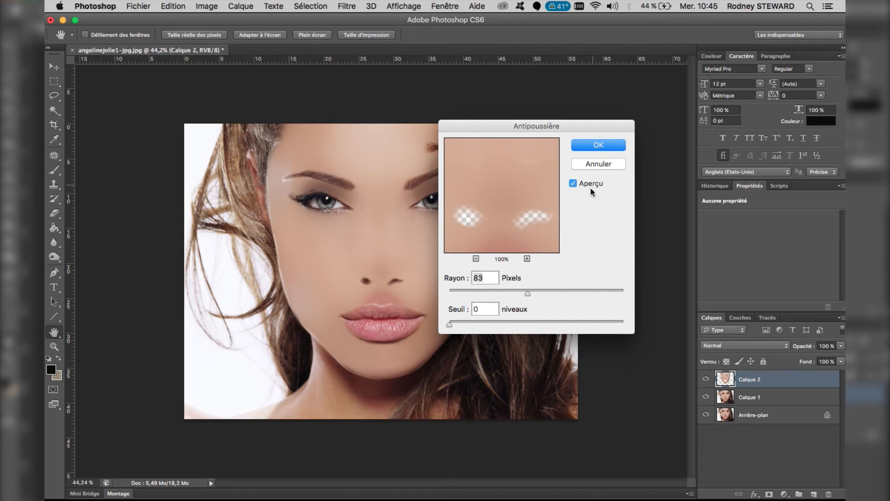
click(585, 148)
key(b)
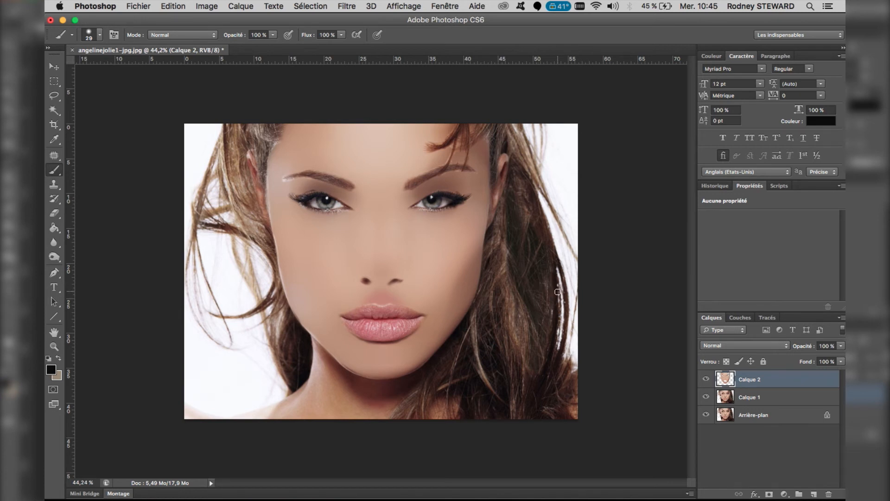
Lower the opacity of the smoothed skin layer to 30%
click(840, 347)
drag(836, 358, 800, 363)
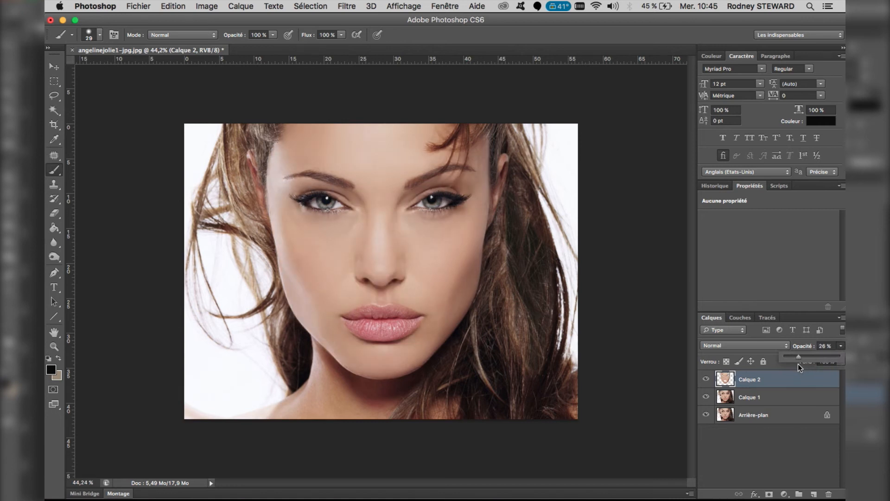
click(832, 344)
text(30)
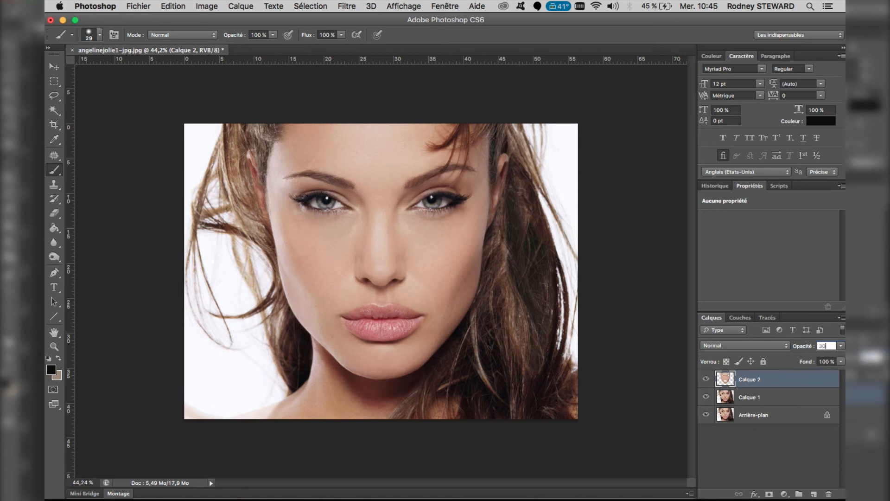
key(Return)
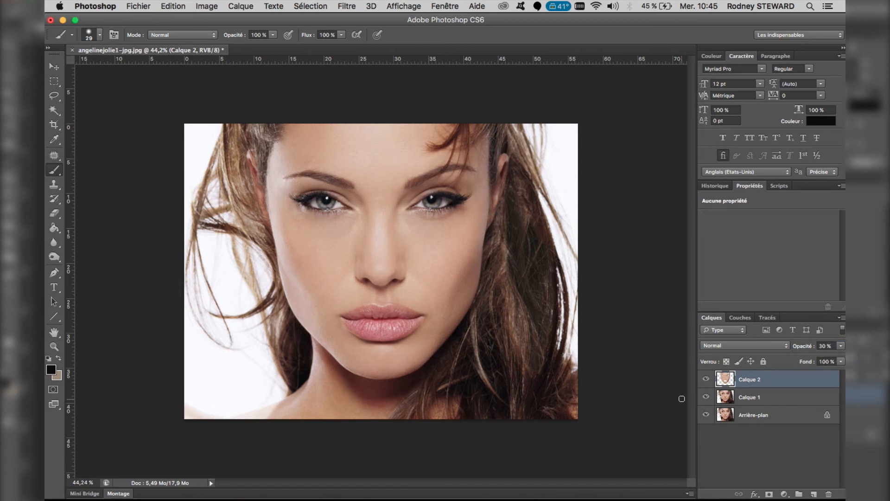
Compare the portrait with and without the smoothing by toggling the visibility of Calque 2 twice
click(706, 380)
click(706, 379)
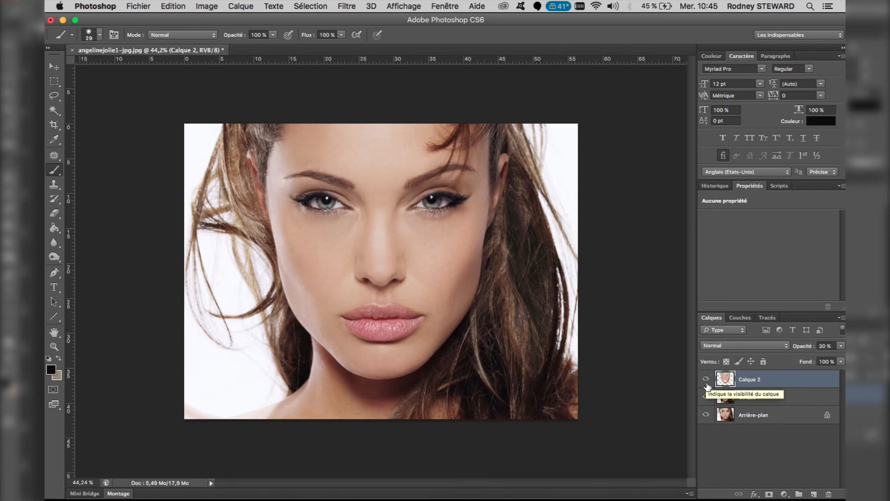
click(706, 379)
click(706, 379)
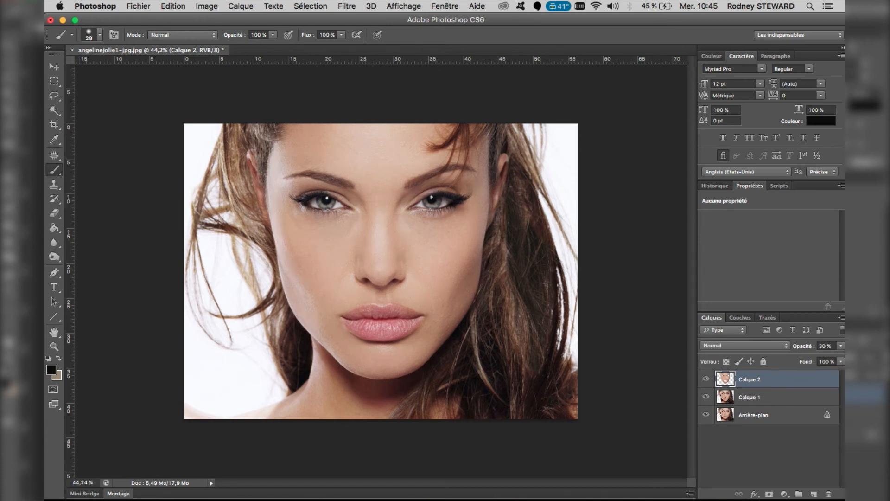
Set the opacity of Calque 2 to 35%
click(819, 346)
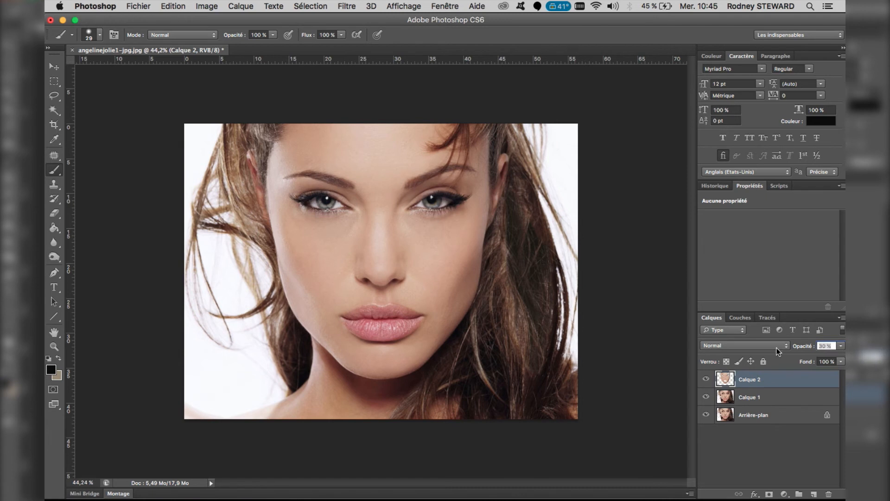
text(40)
key(BackSpace)
key(BackSpace)
text(35)
key(Return)
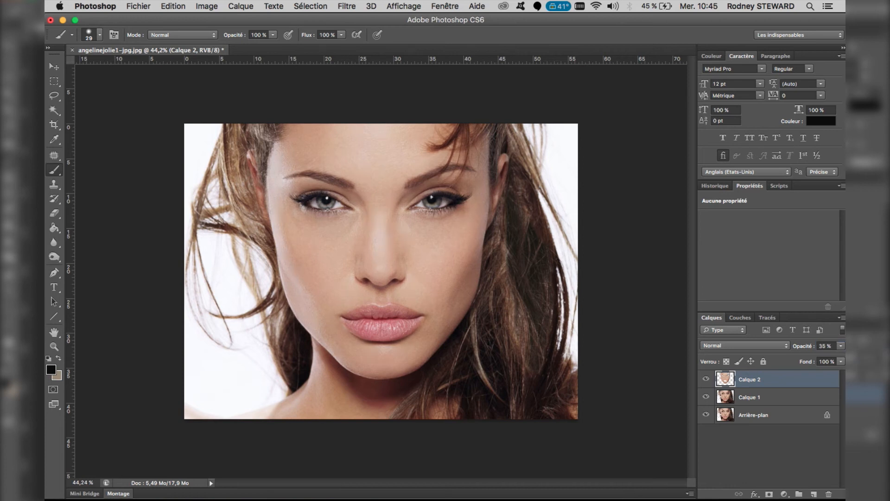